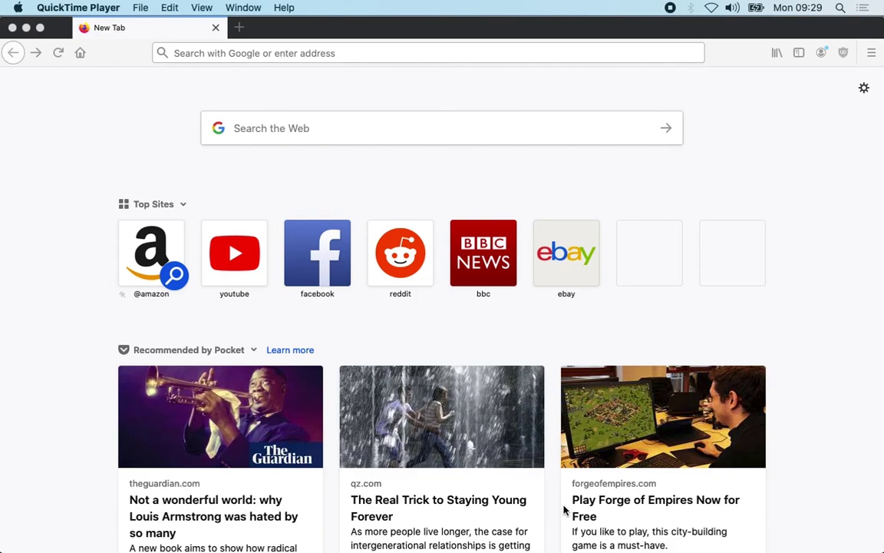
Search for 'MPD 218' and open the AKAI MPD218 product page's downloads section
{"action": "left_click", "coordinate": [417, 135]}
{"action": "left_click", "coordinate": [414, 133]}
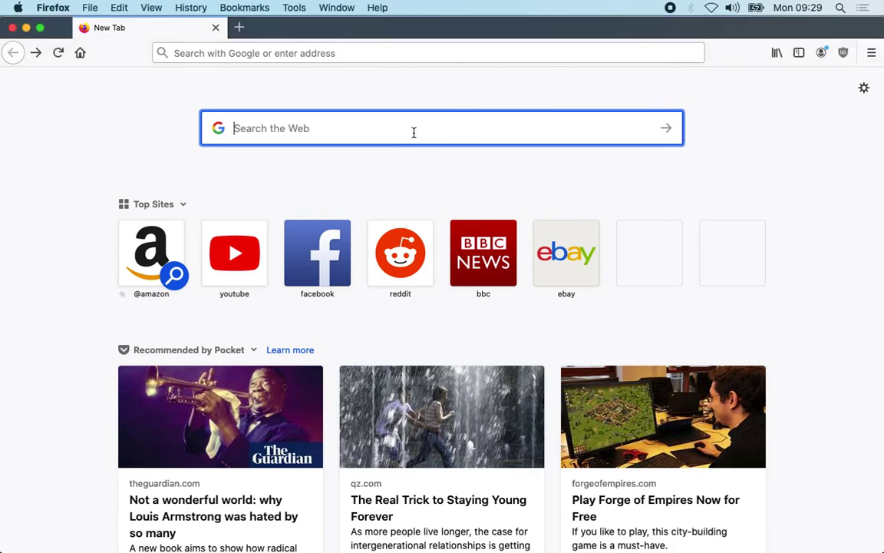
{"action": "type", "text": "MPD 218"}
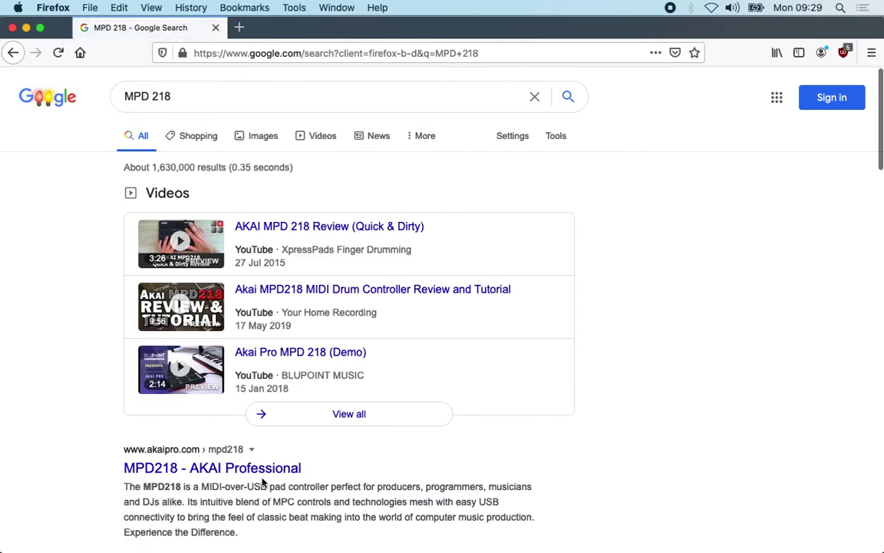
{"action": "left_click", "coordinate": [231, 468]}
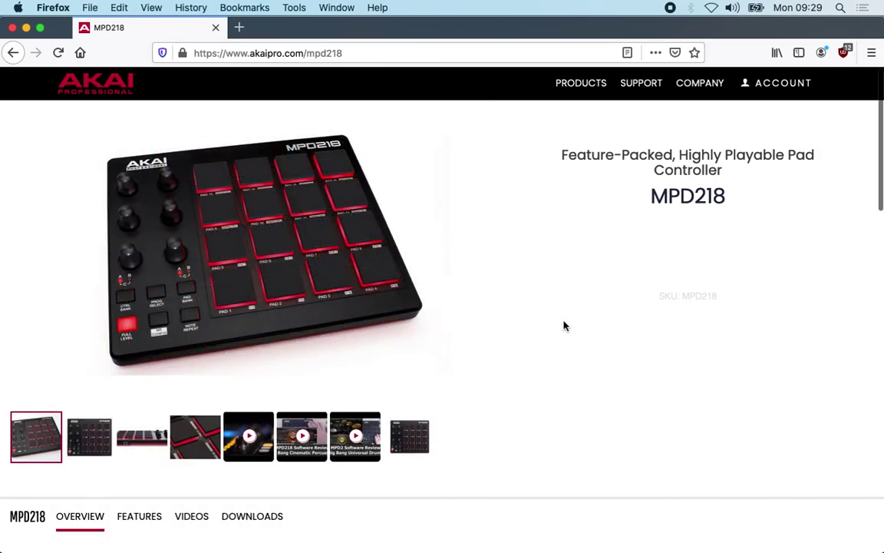
{"action": "scroll", "coordinate": [563, 327], "scroll_direction": "down", "scroll_amount": 3}
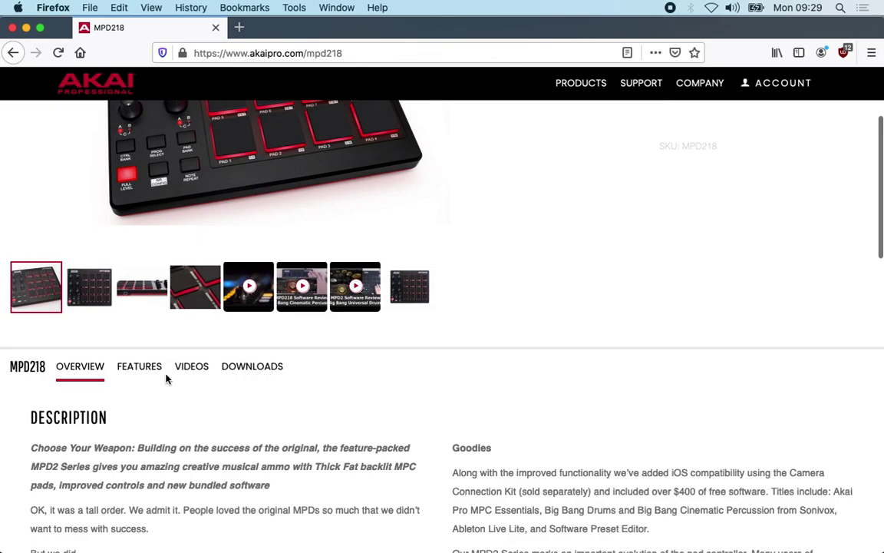
{"action": "left_click", "coordinate": [264, 370]}
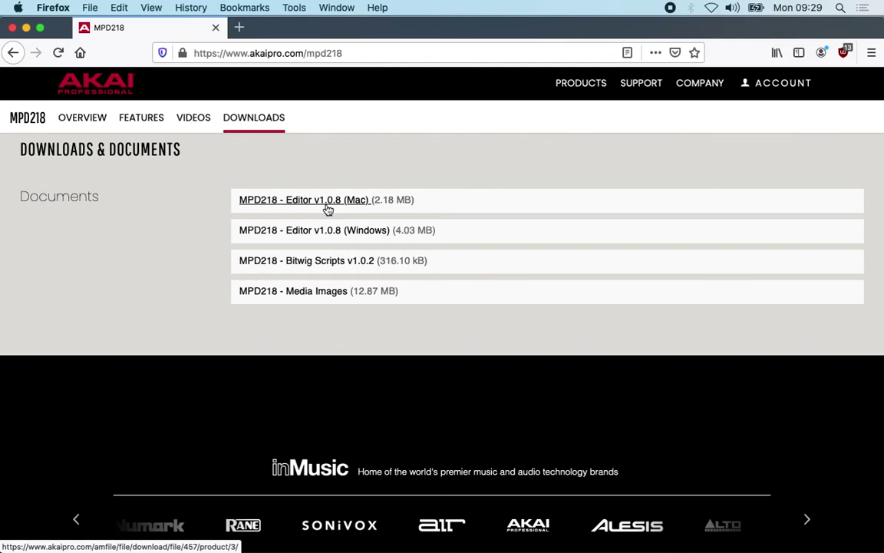
Hide Firefox, launch MPD218 Editor, and create a new preset, Untitled 4 (chroma10, channel 10)
{"action": "key", "text": "super+q"}
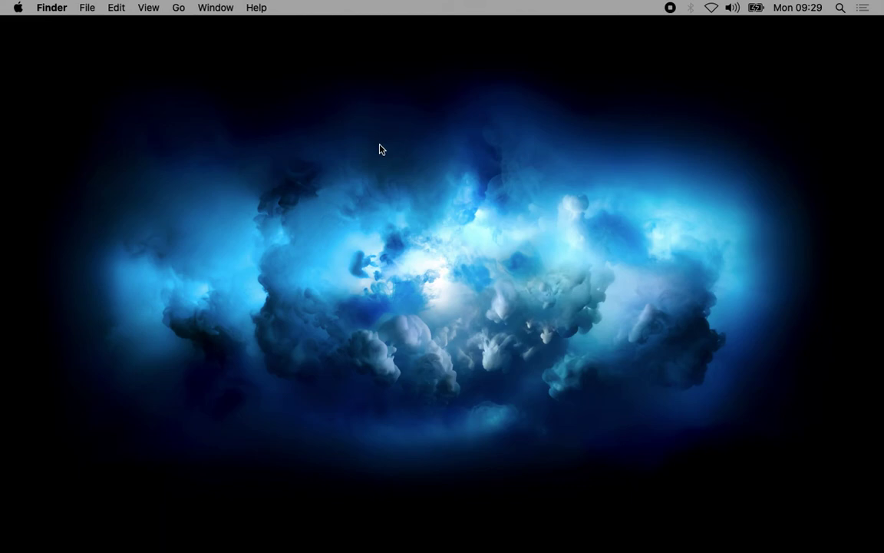
{"action": "mouse_move", "coordinate": [428, 547]}
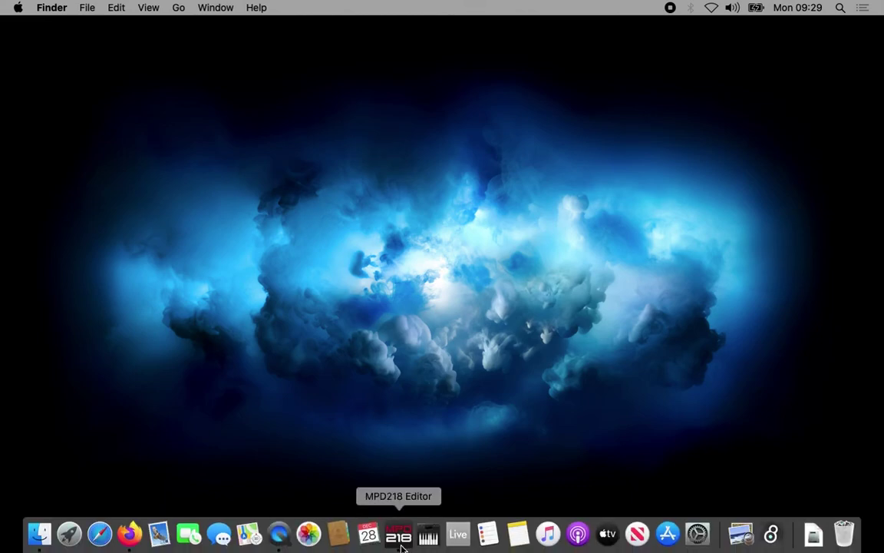
{"action": "left_click", "coordinate": [399, 535]}
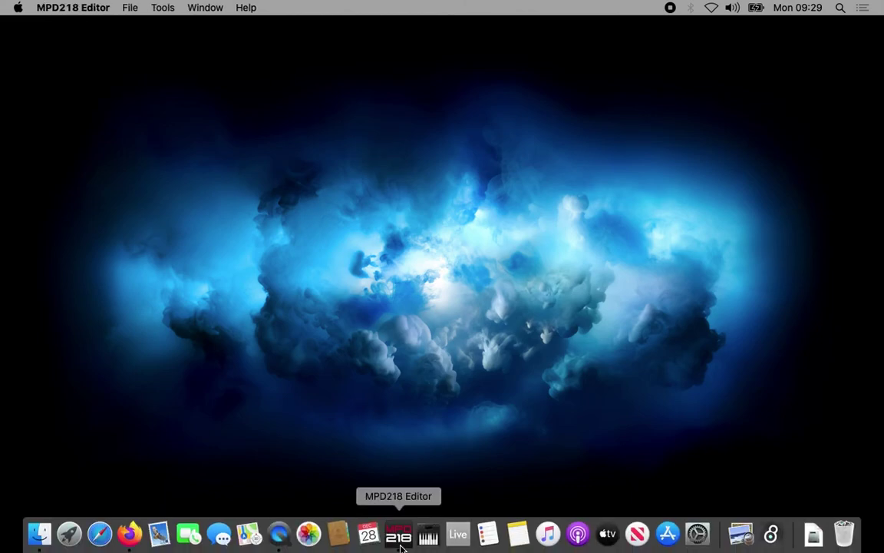
{"action": "left_click", "coordinate": [132, 9]}
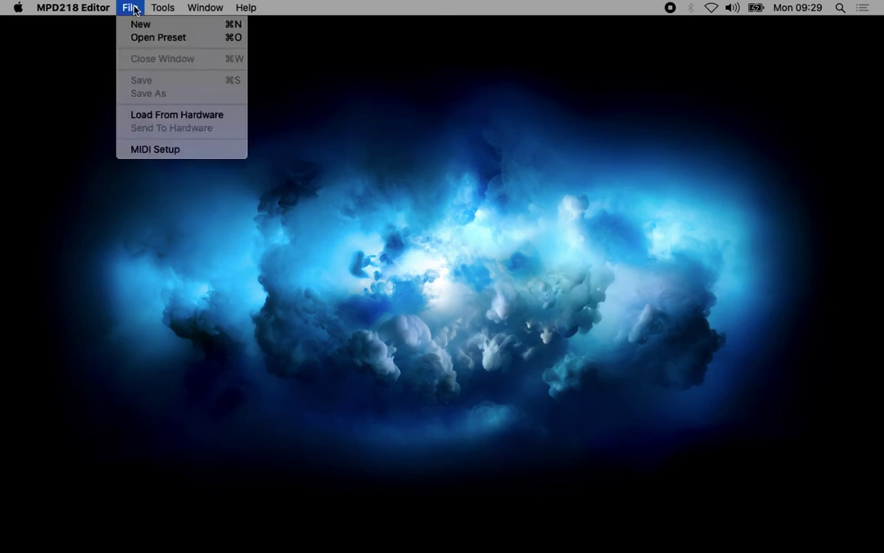
{"action": "left_click", "coordinate": [138, 25]}
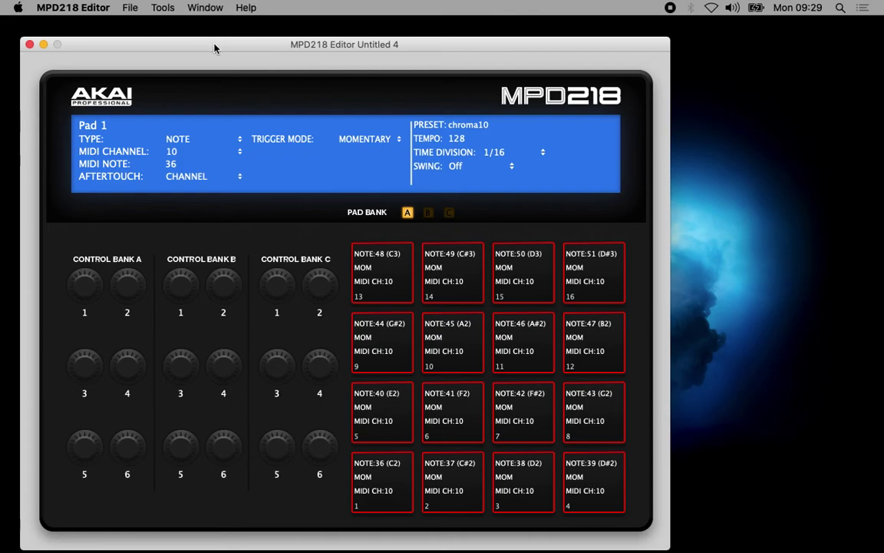
{"action": "left_click_drag", "start_coordinate": [217, 44], "coordinate": [319, 39]}
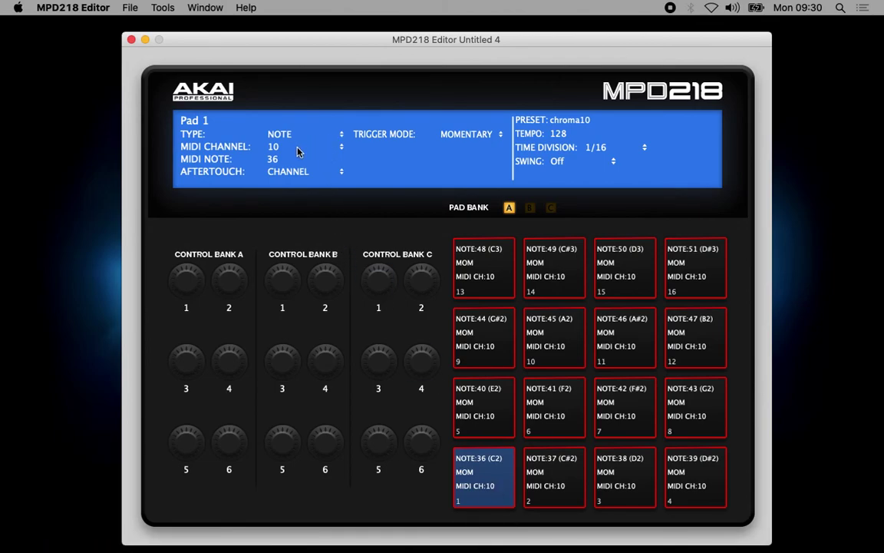
With the Auto Populate tool, put all pads in banks A, B and C on MIDI channel 1
{"action": "left_click", "coordinate": [152, 6]}
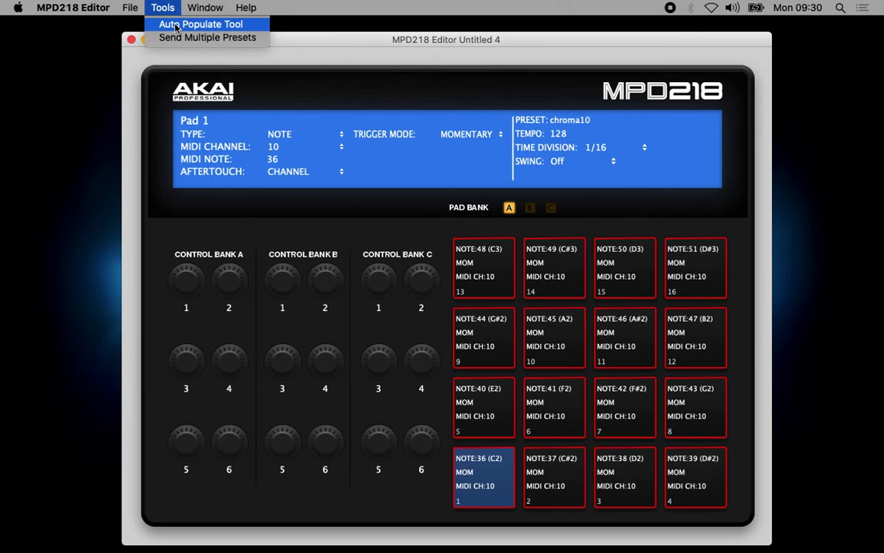
{"action": "left_click", "coordinate": [176, 24]}
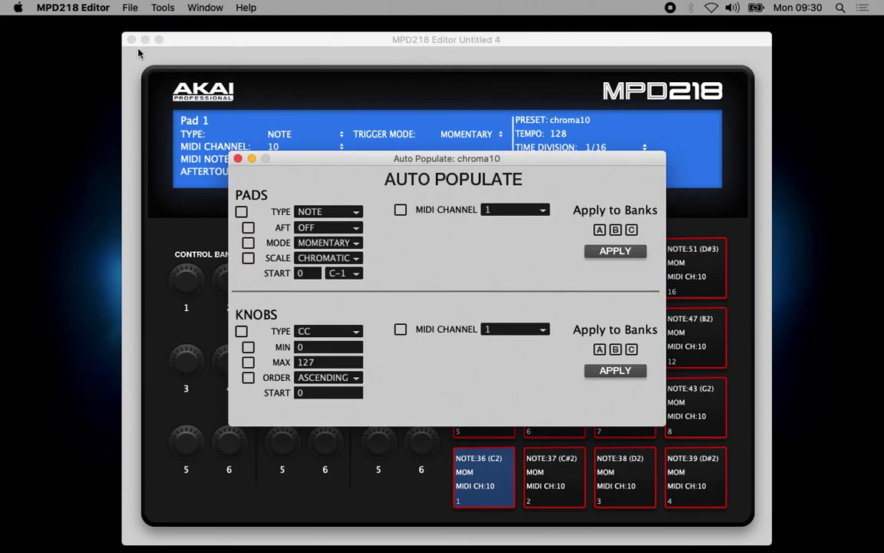
{"action": "left_click_drag", "start_coordinate": [383, 159], "coordinate": [387, 147]}
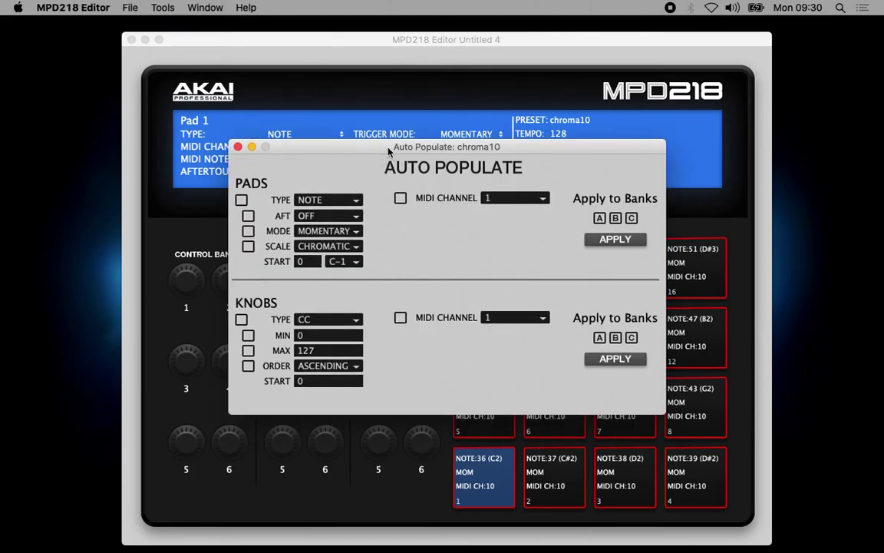
{"action": "left_click", "coordinate": [401, 199]}
{"action": "left_click_drag", "start_coordinate": [506, 147], "coordinate": [355, 76]}
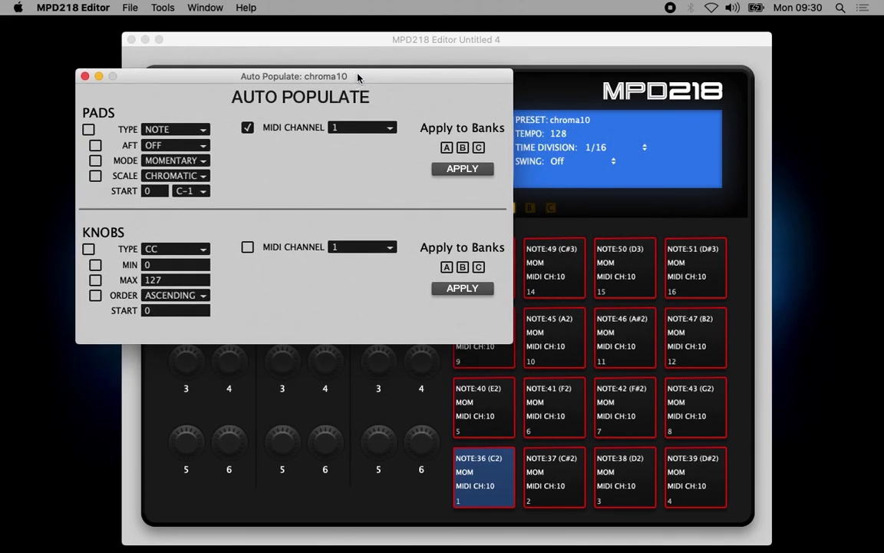
{"action": "left_click", "coordinate": [447, 147]}
{"action": "left_click", "coordinate": [463, 147]}
{"action": "left_click", "coordinate": [478, 147]}
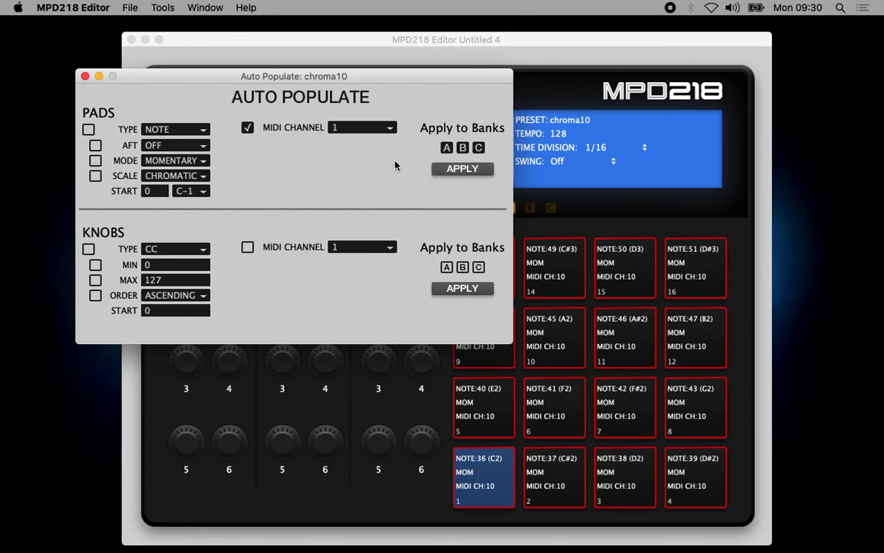
{"action": "left_click", "coordinate": [474, 169]}
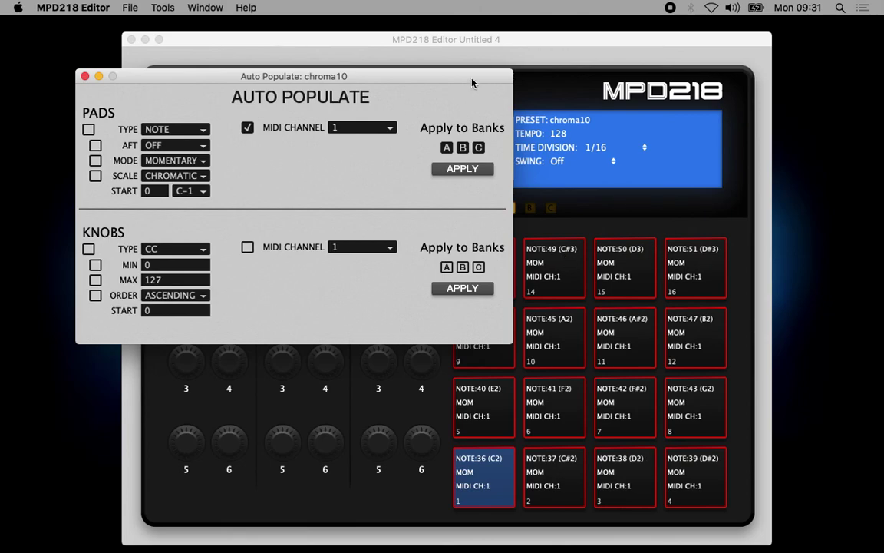
{"action": "left_click_drag", "start_coordinate": [471, 81], "coordinate": [425, 76]}
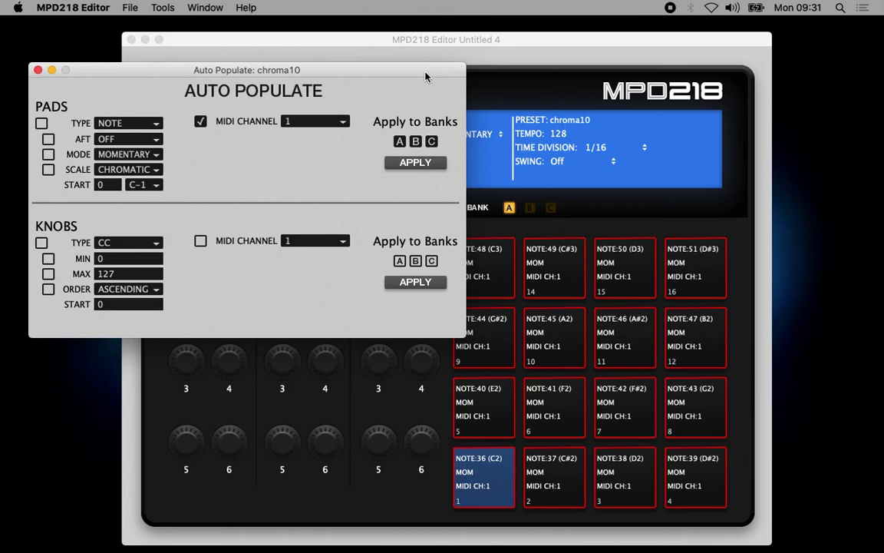
{"action": "left_click_drag", "start_coordinate": [426, 77], "coordinate": [407, 60]}
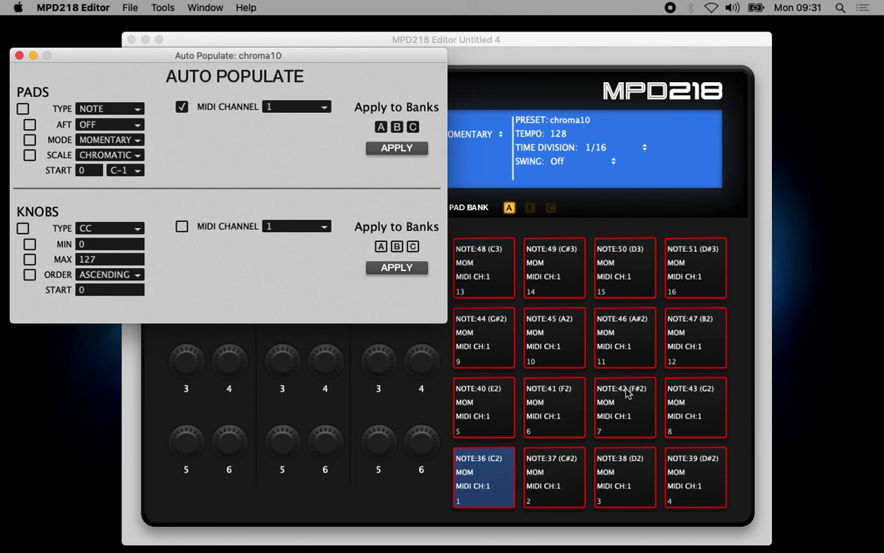
{"action": "left_click_drag", "start_coordinate": [375, 59], "coordinate": [599, 46]}
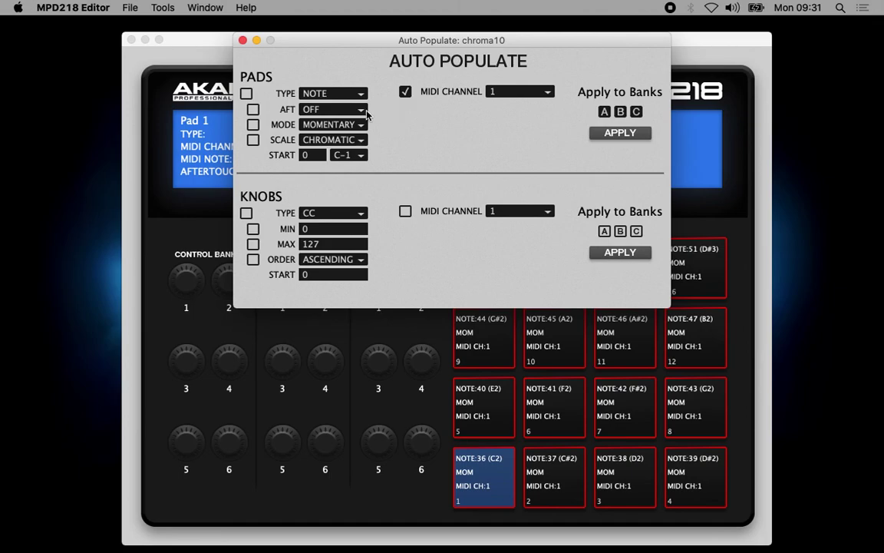
Apply a Phrygian scale starting on B-1 (note 11) to all pads
{"action": "left_click", "coordinate": [254, 140]}
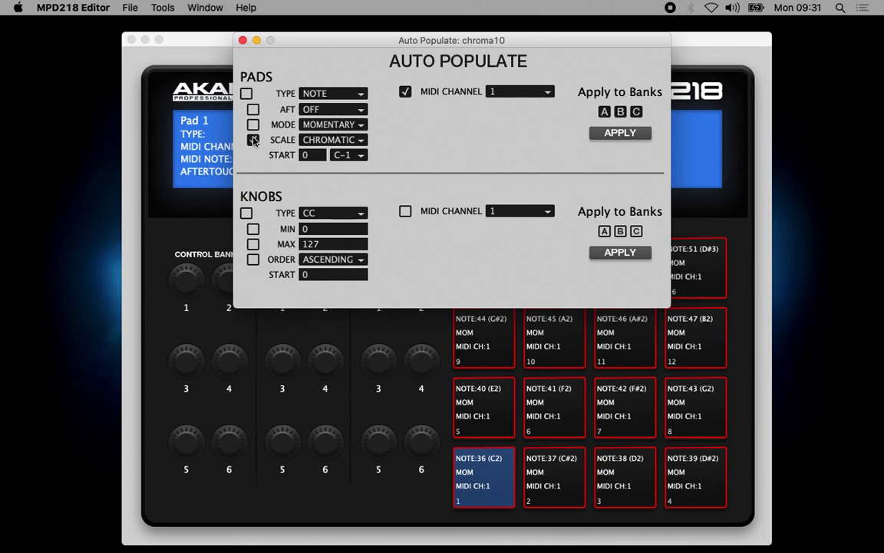
{"action": "left_click", "coordinate": [336, 141]}
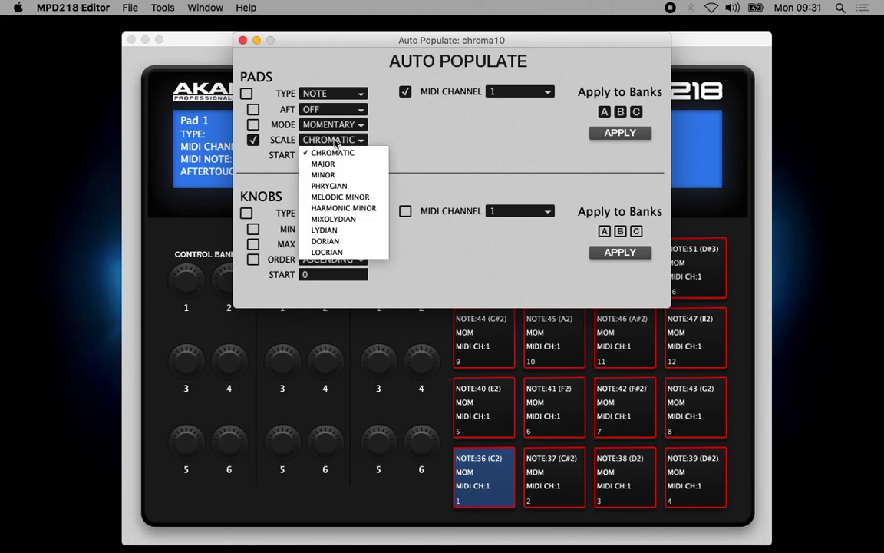
{"action": "left_click", "coordinate": [344, 186]}
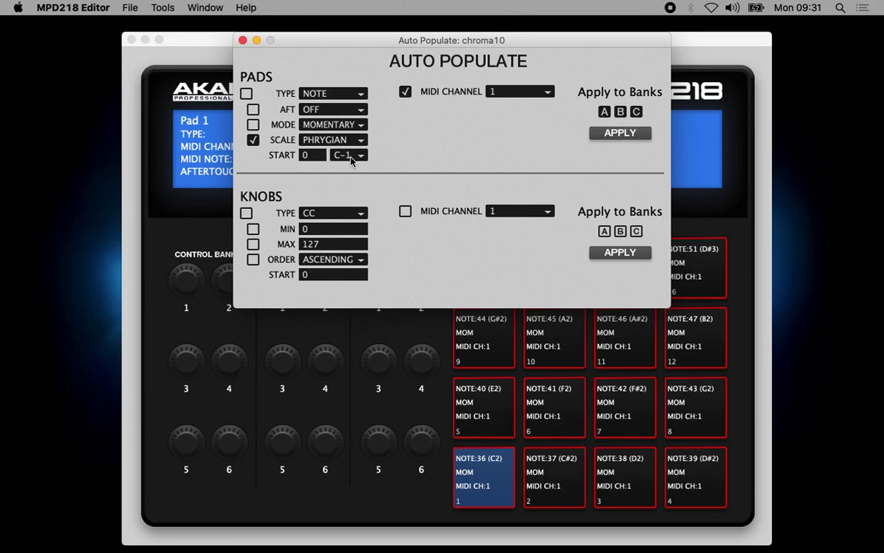
{"action": "left_click", "coordinate": [351, 157]}
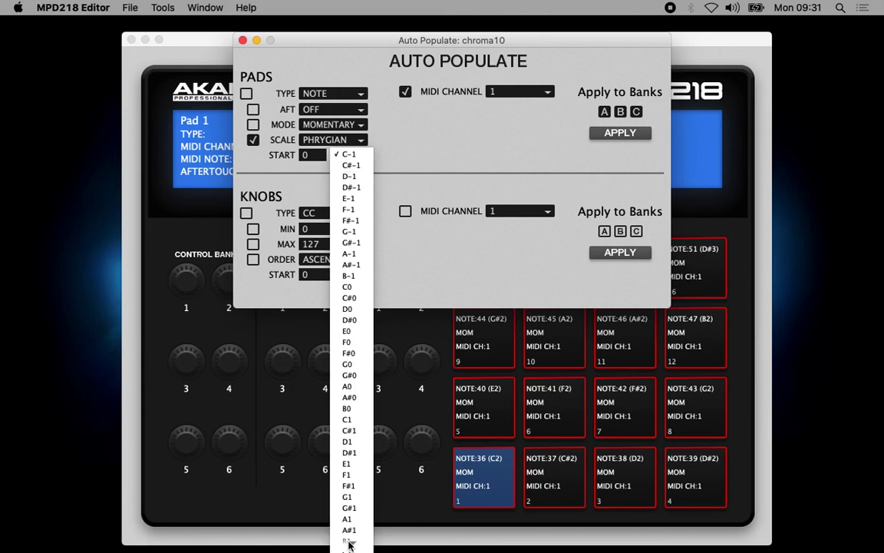
{"action": "left_click", "coordinate": [349, 254]}
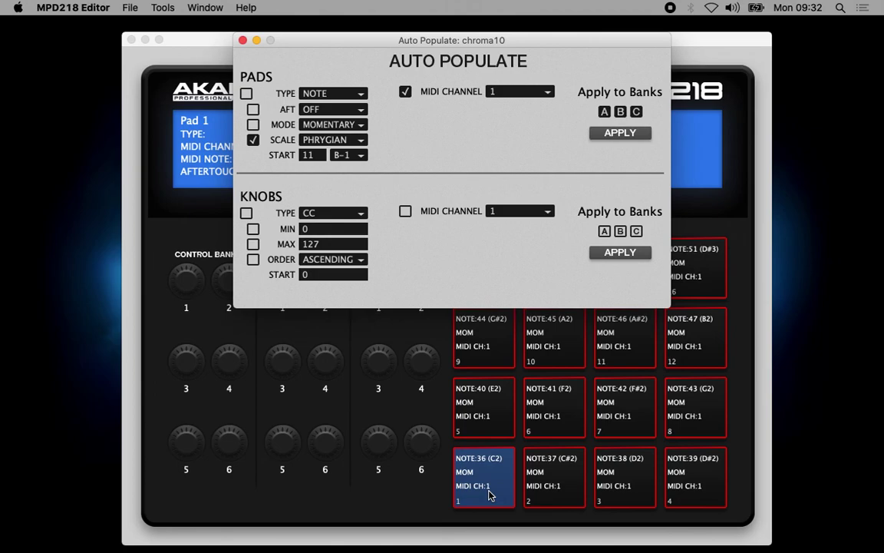
{"action": "left_click", "coordinate": [619, 132]}
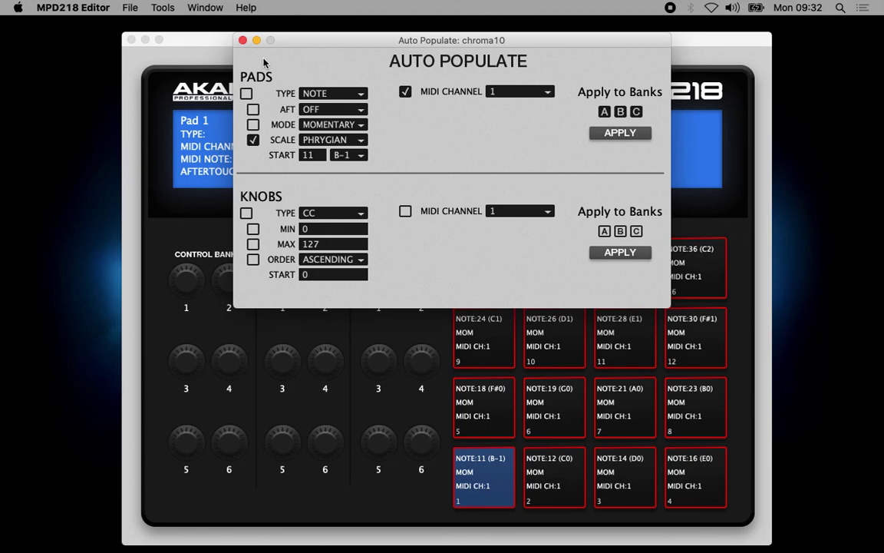
Close Auto Populate and save the preset as 'Key of B.mpd218' on the Desktop
{"action": "left_click", "coordinate": [164, 7]}
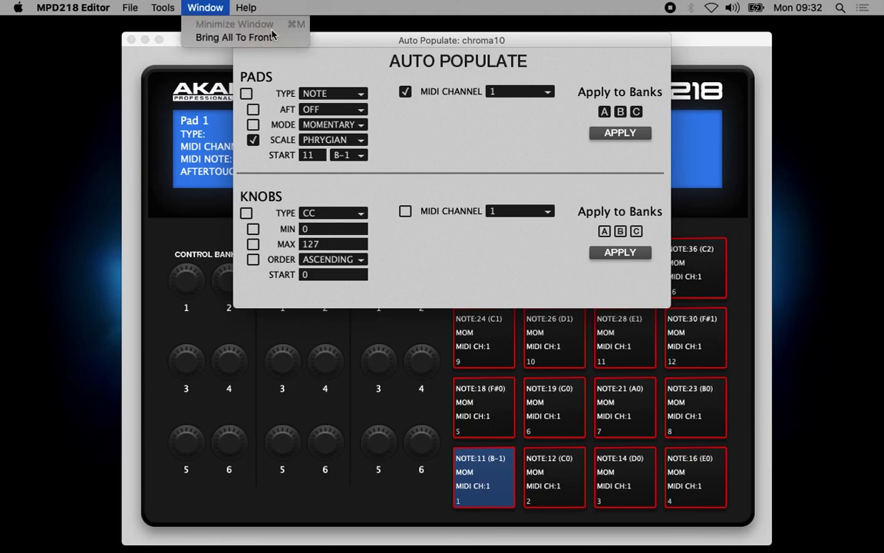
{"action": "left_click", "coordinate": [368, 71]}
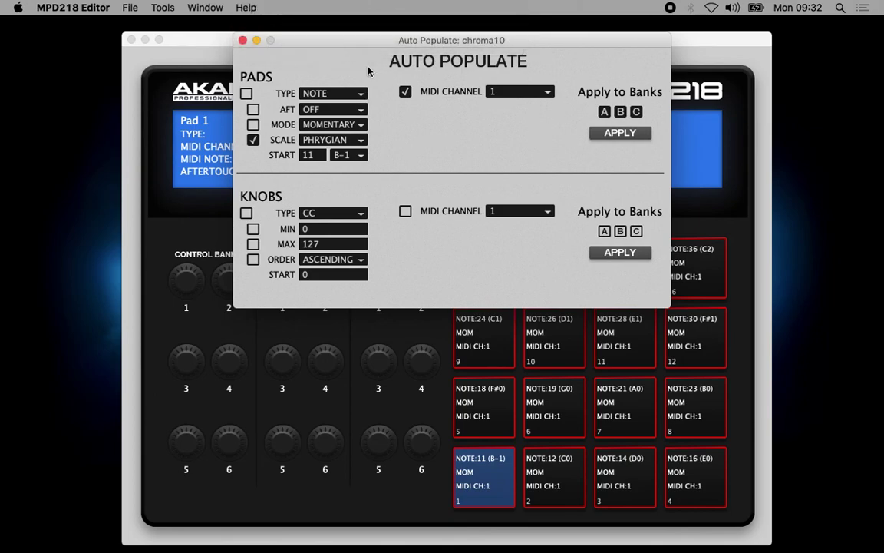
{"action": "left_click", "coordinate": [243, 40]}
{"action": "left_click", "coordinate": [129, 7]}
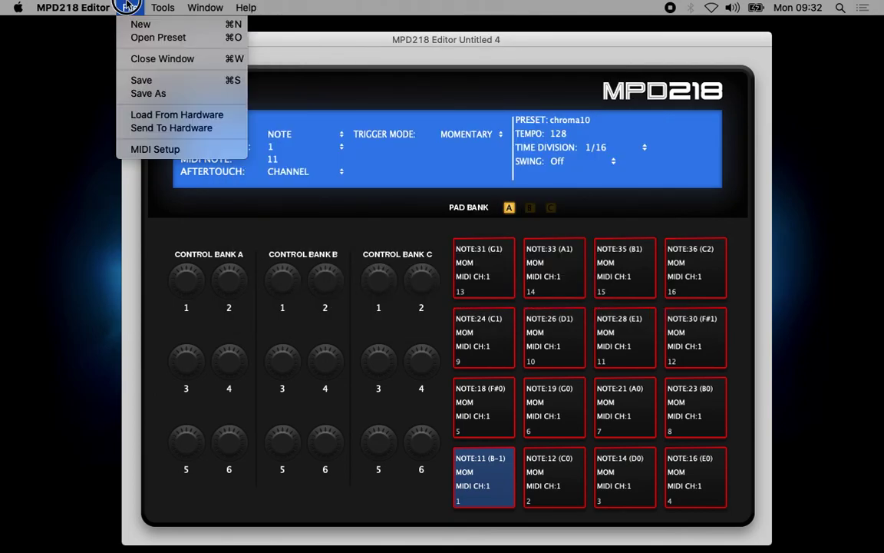
{"action": "left_click", "coordinate": [133, 95]}
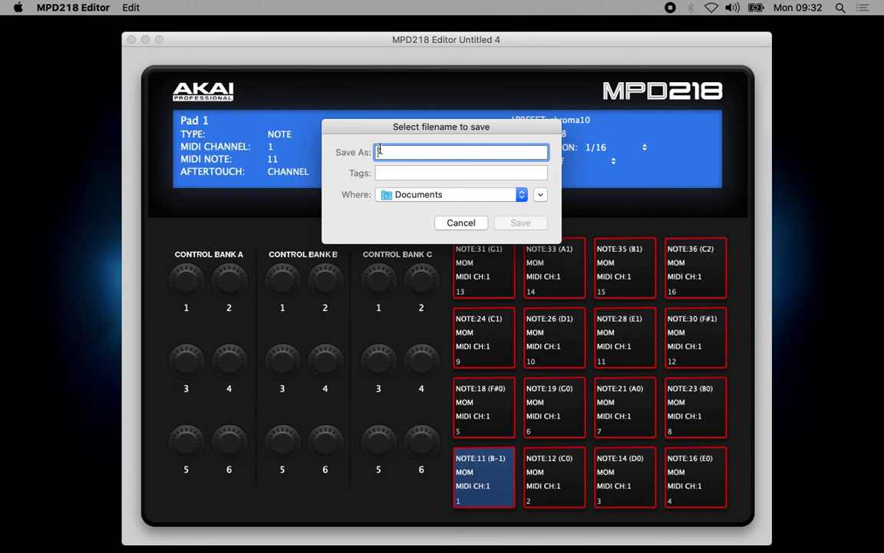
{"action": "type", "text": "Phr"}
{"action": "key", "text": "BackSpace"}
{"action": "key", "text": "BackSpace"}
{"action": "key", "text": "BackSpace"}
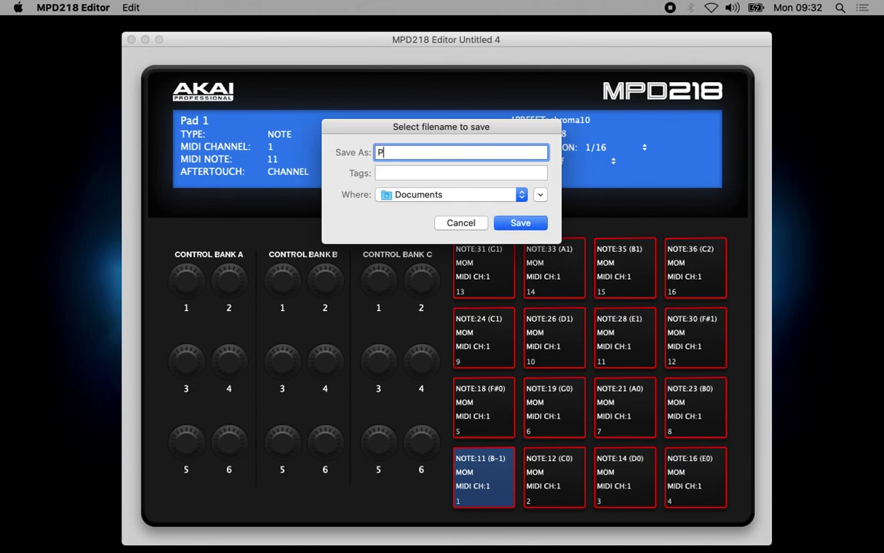
{"action": "type", "text": "Key of B"}
{"action": "left_click", "coordinate": [465, 196]}
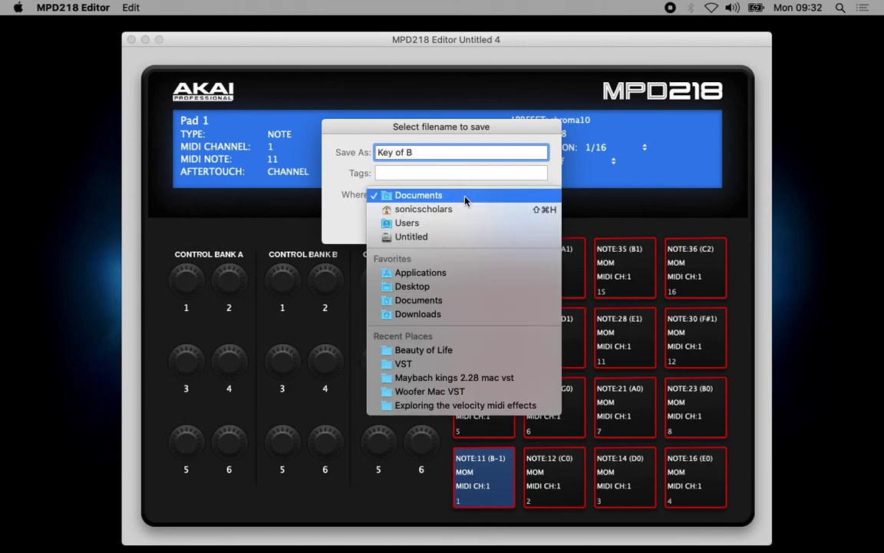
{"action": "left_click", "coordinate": [408, 287]}
{"action": "left_click", "coordinate": [522, 223]}
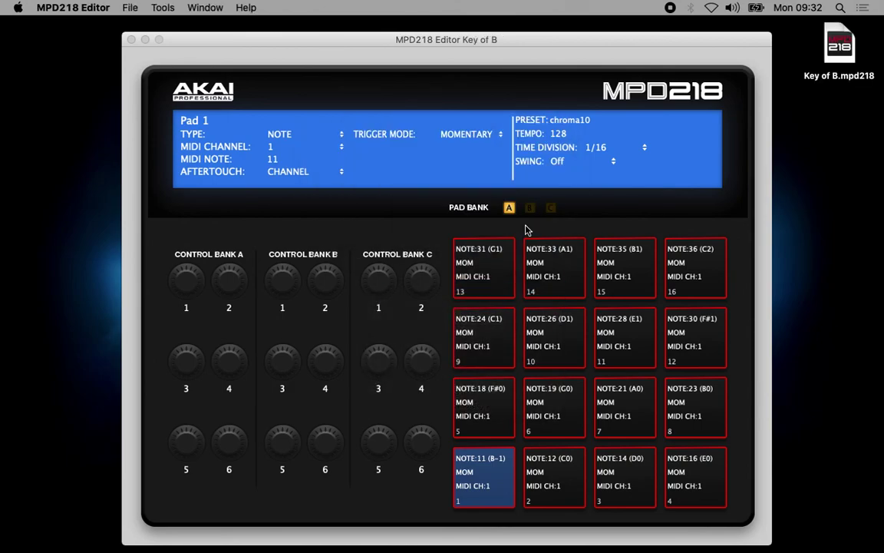
Rename the preset to 'Key of B'
{"action": "double_click", "coordinate": [574, 120]}
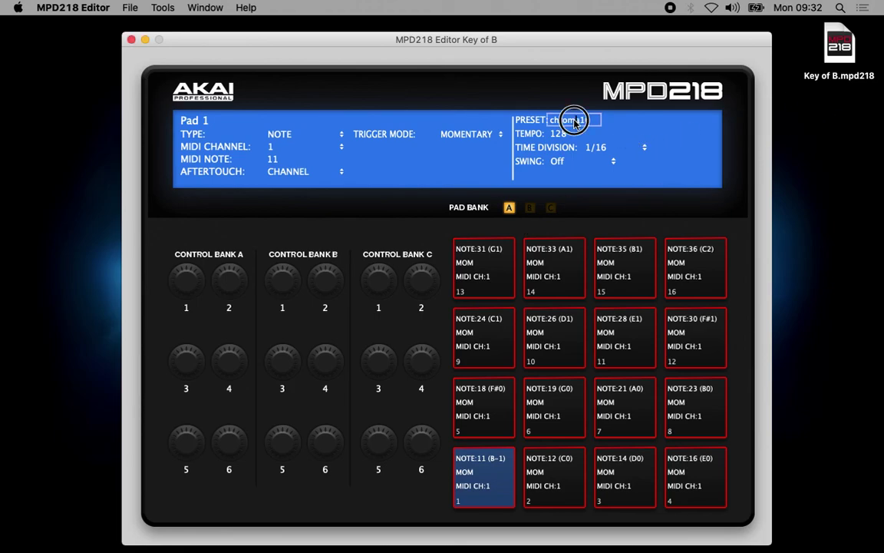
{"action": "type", "text": "Key "}
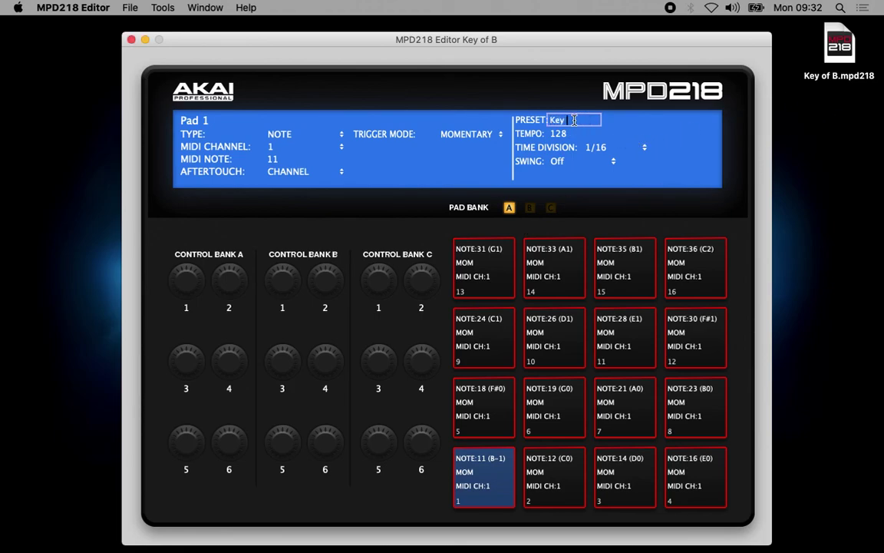
{"action": "type", "text": "of B"}
{"action": "left_click", "coordinate": [150, 6]}
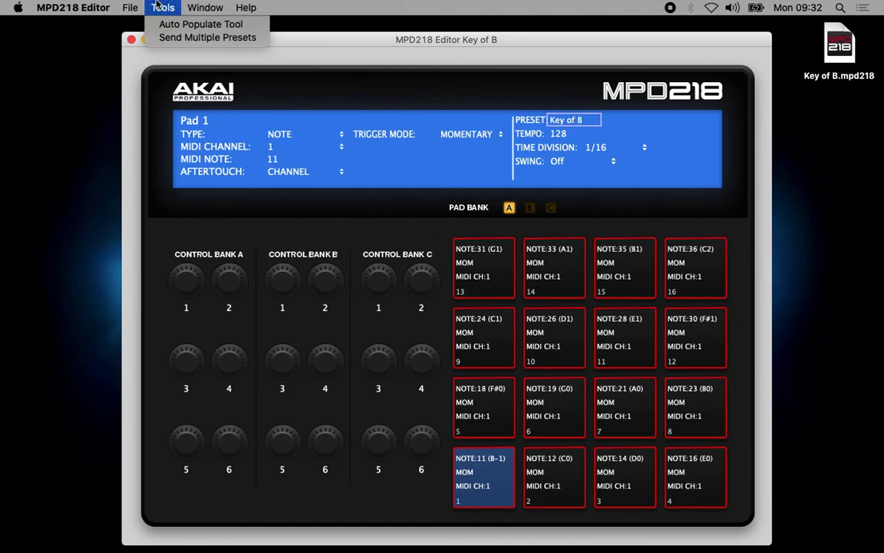
Load Key of B.mpd218 into Preset Slot 1 of Send Multiple Presets, then close that window
{"action": "left_click", "coordinate": [177, 38]}
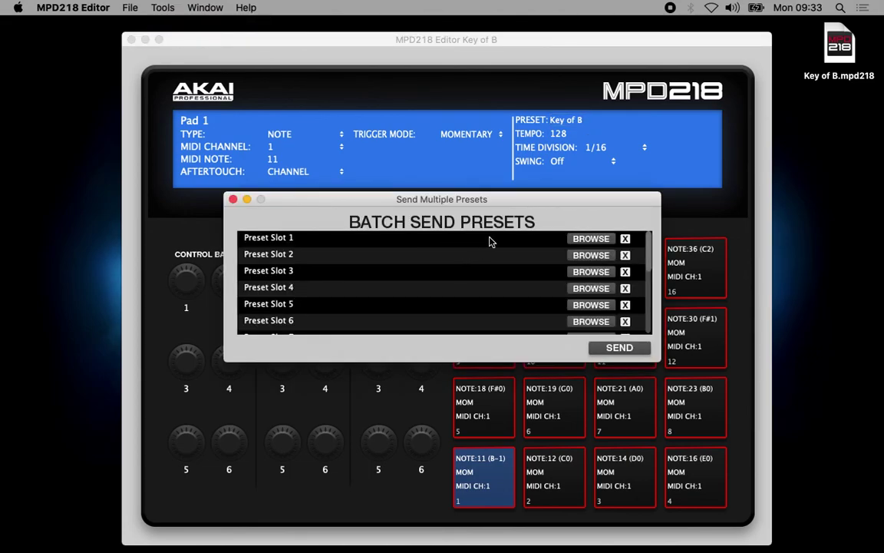
{"action": "left_click", "coordinate": [589, 239]}
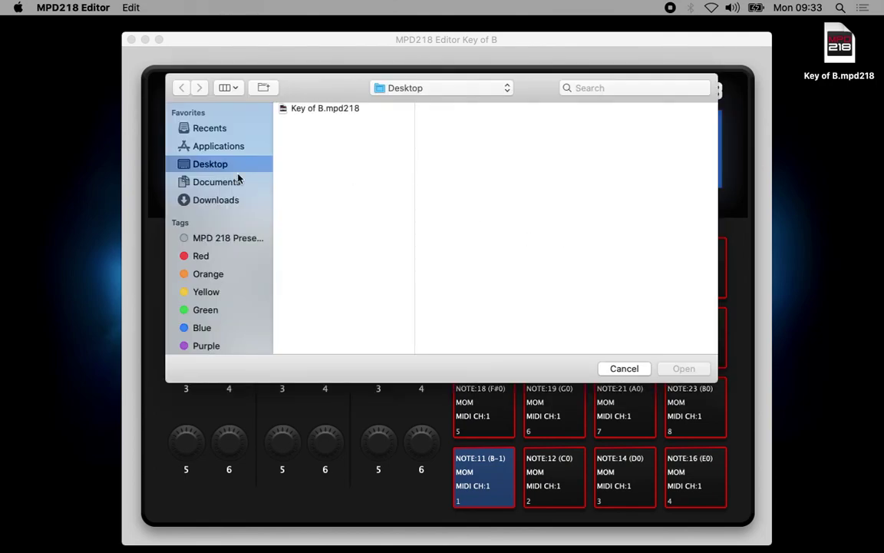
{"action": "left_click", "coordinate": [311, 109]}
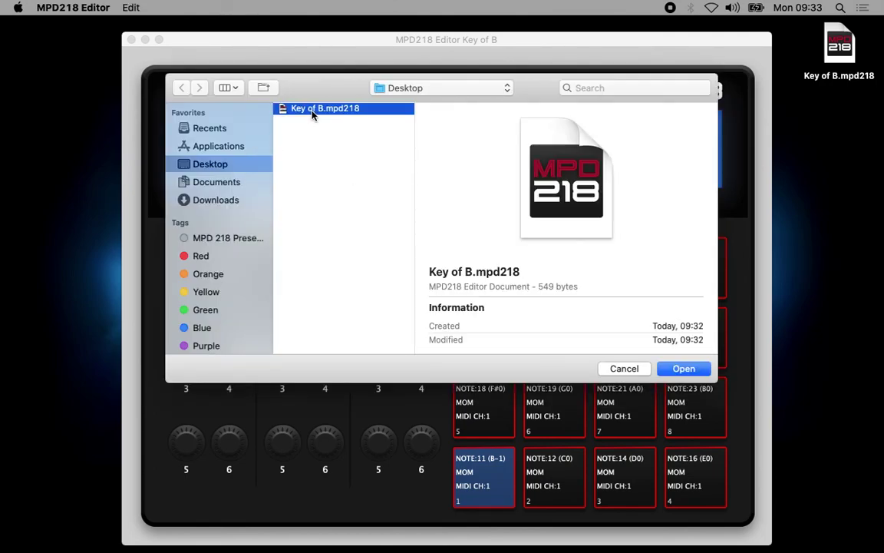
{"action": "left_click", "coordinate": [684, 370]}
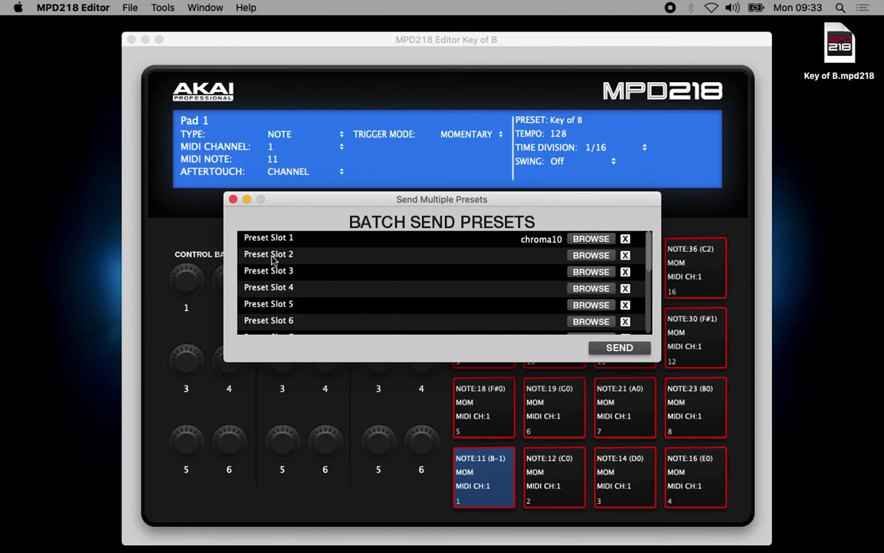
{"action": "left_click", "coordinate": [232, 199]}
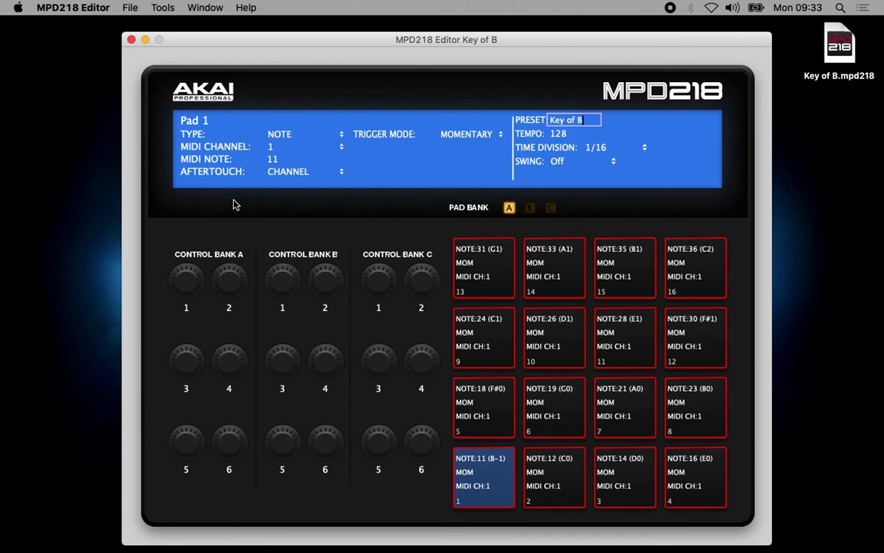